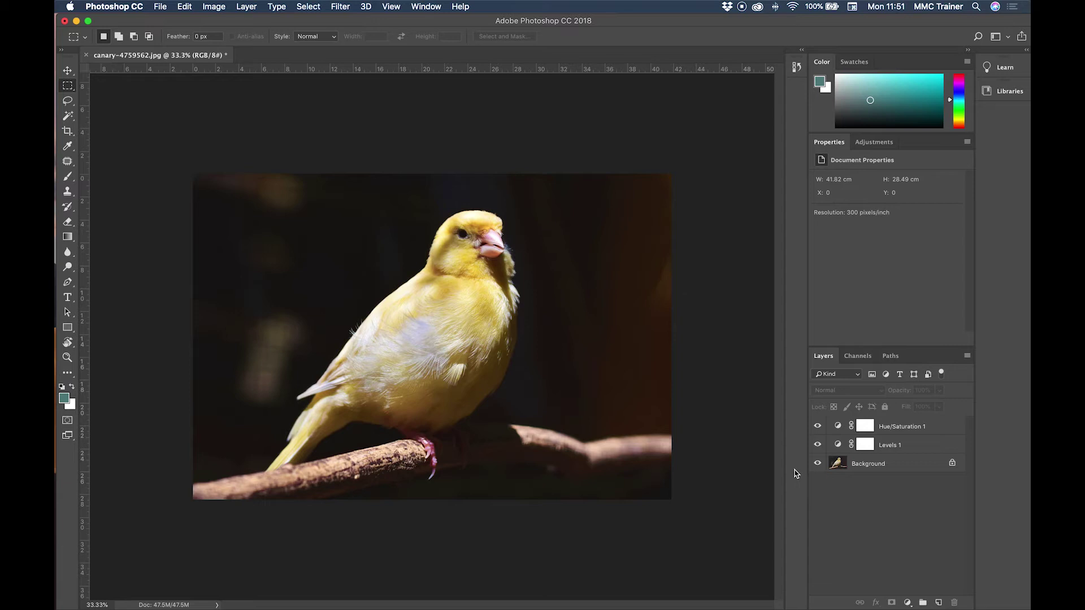
# Check the image's dimensions in pixels and in centimeters without resizing it.
pyautogui.click(219, 8)
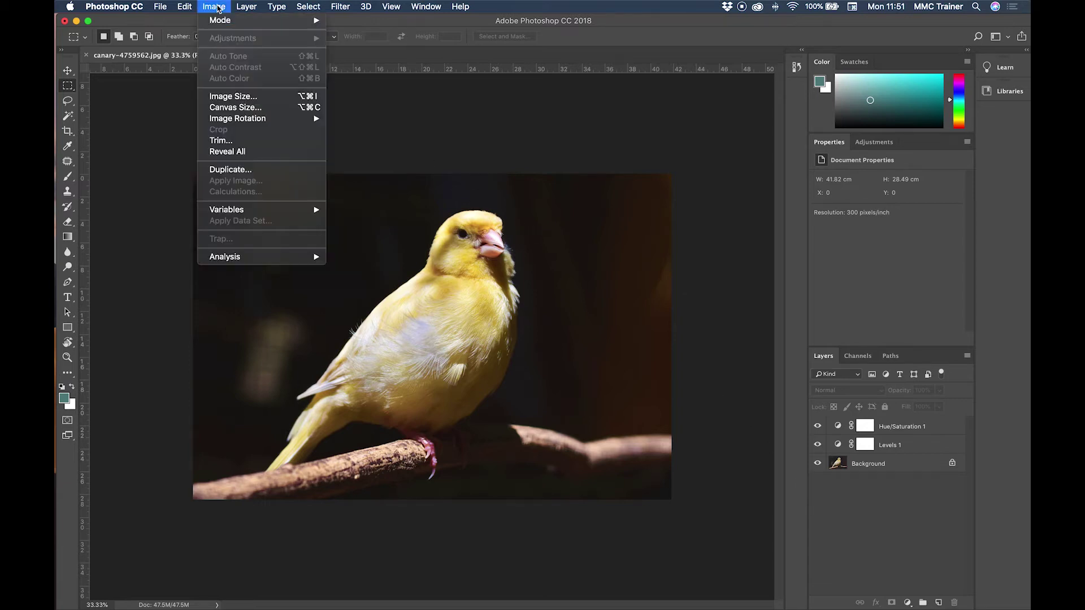
pyautogui.click(233, 96)
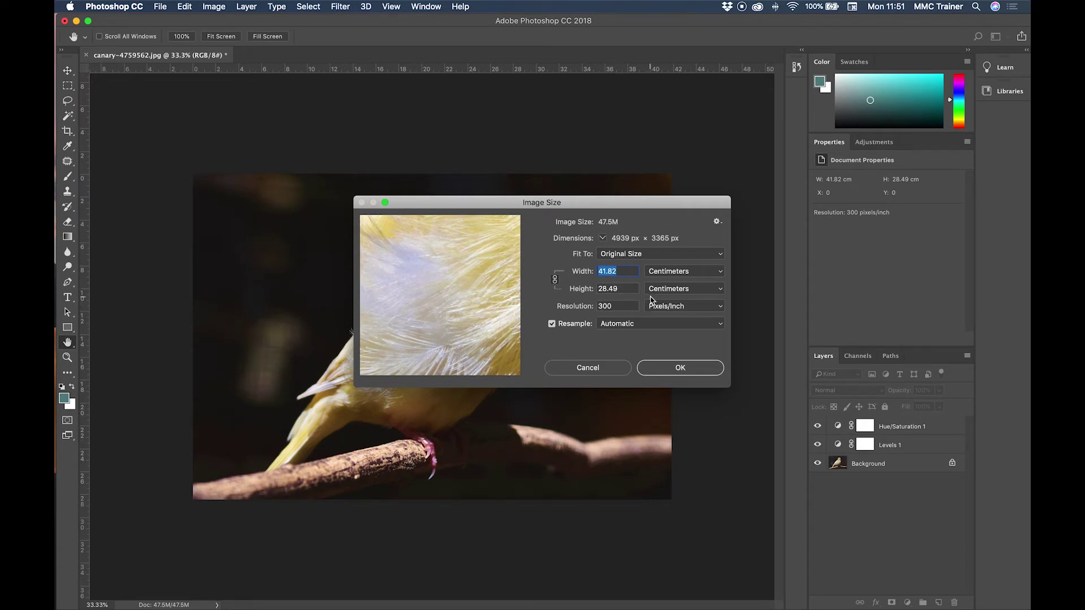
pyautogui.click(664, 273)
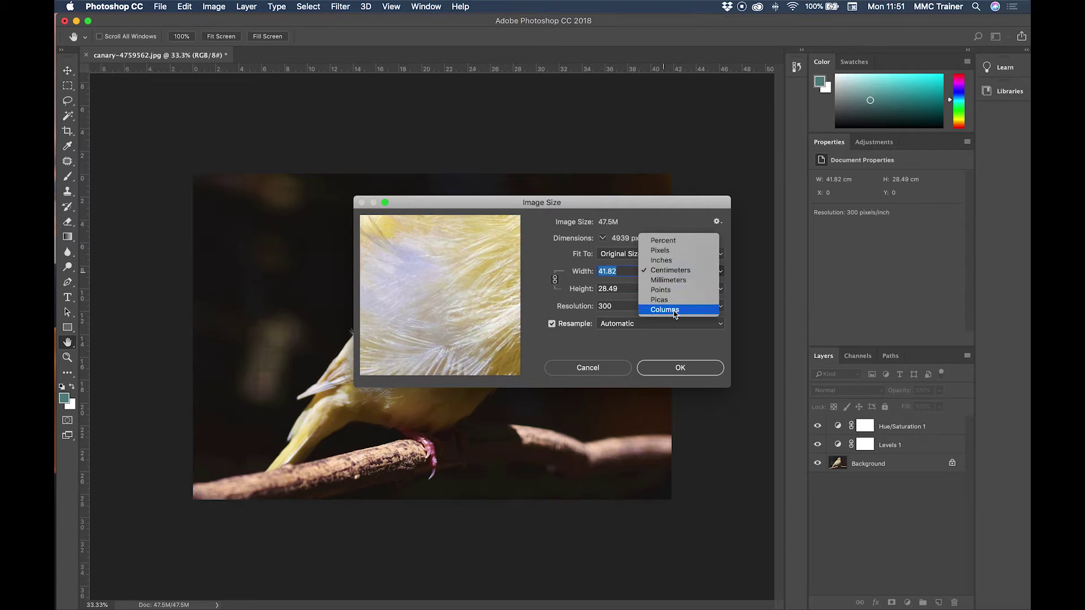
pyautogui.click(672, 252)
pyautogui.click(672, 272)
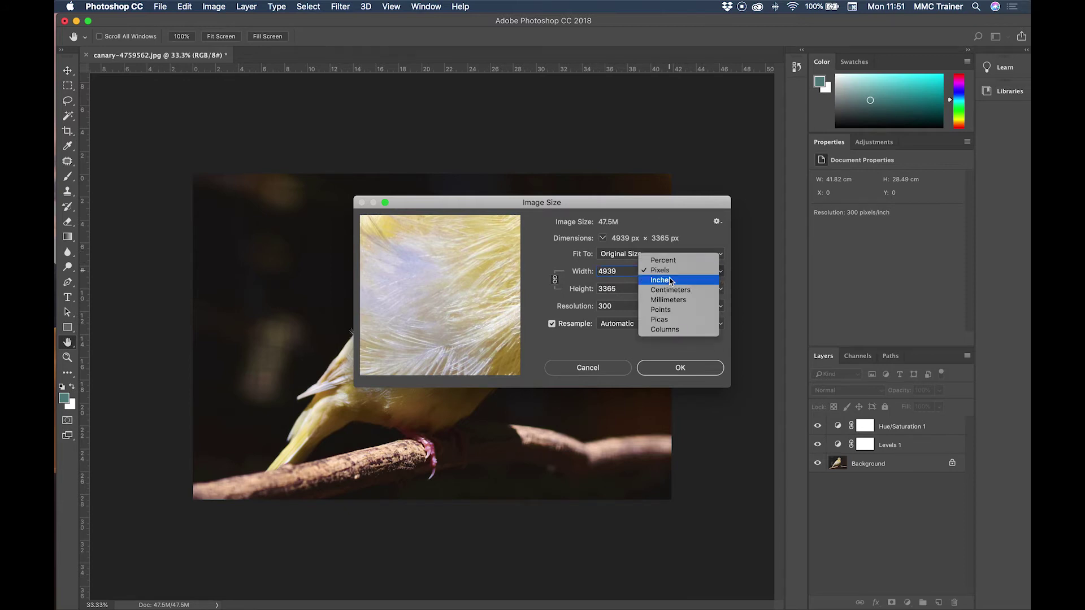
pyautogui.click(671, 289)
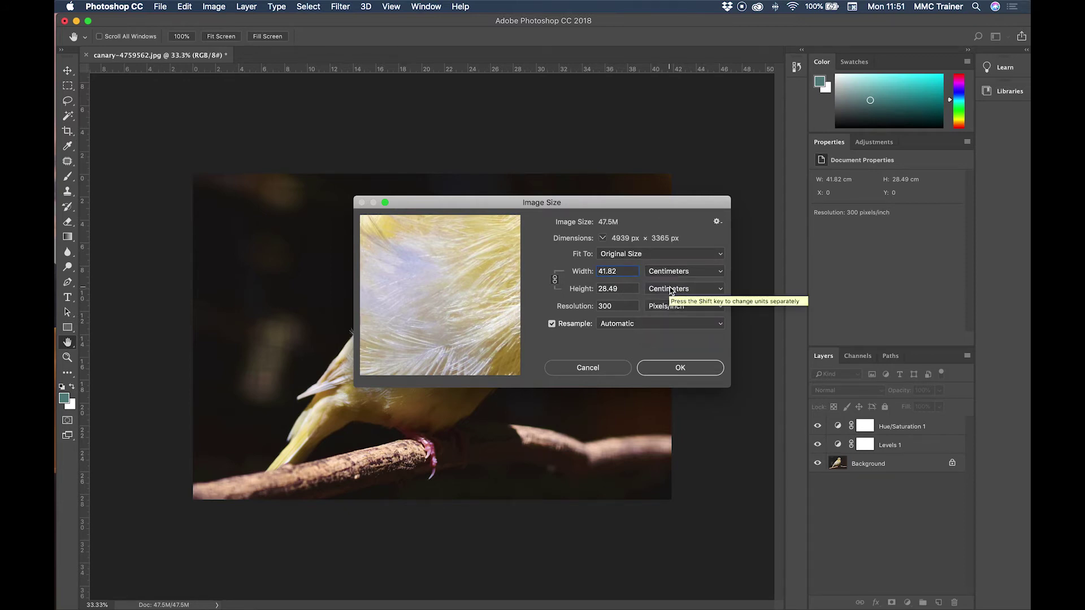
pyautogui.click(588, 368)
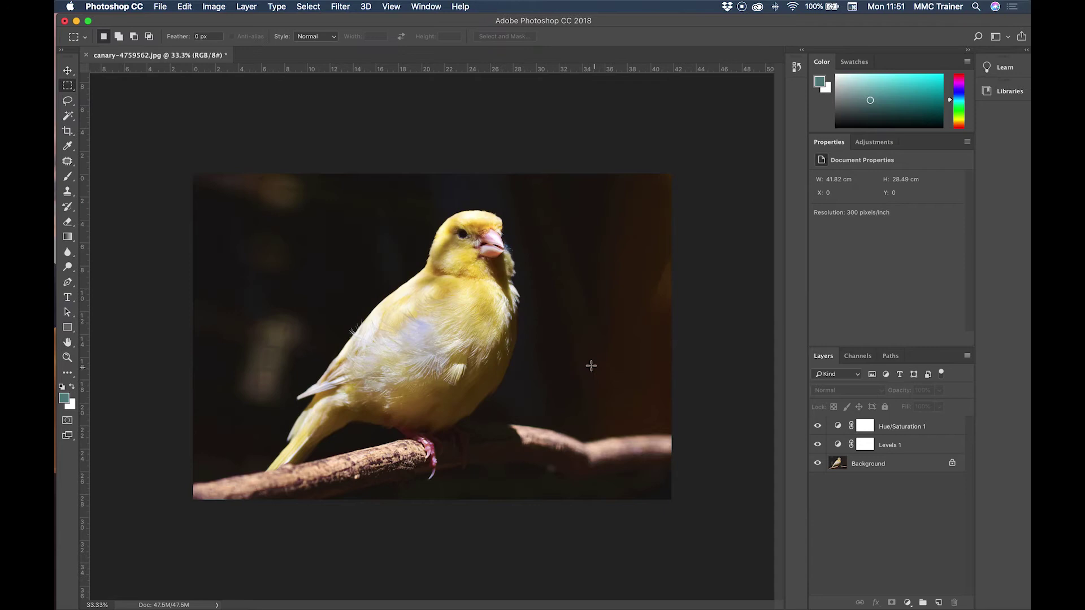
# Start changing the canvas size in centimeters and set the new width to 43.82 cm.
pyautogui.click(218, 9)
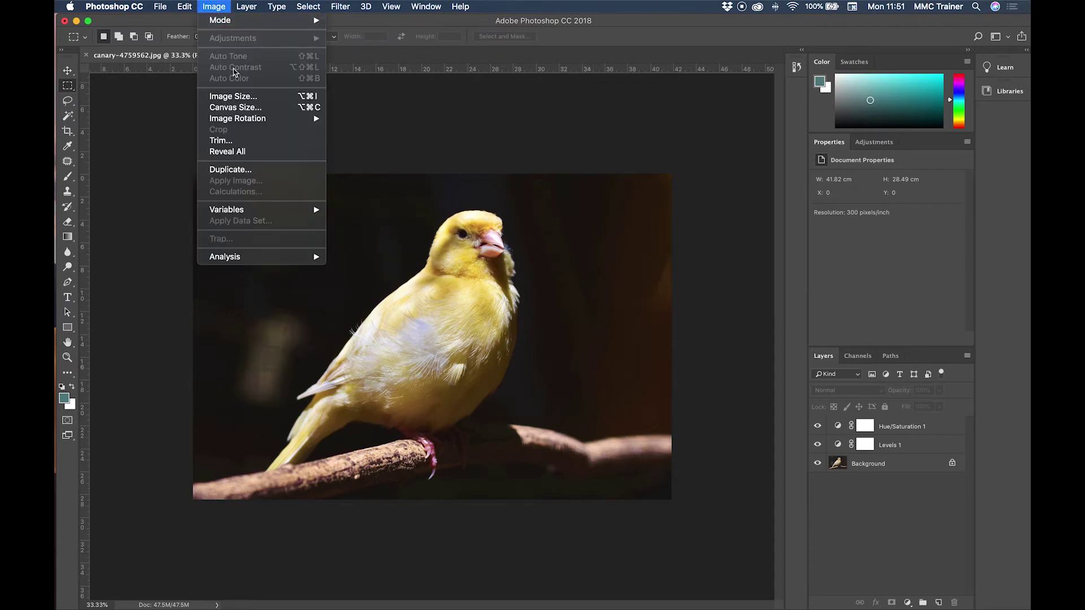
pyautogui.click(273, 110)
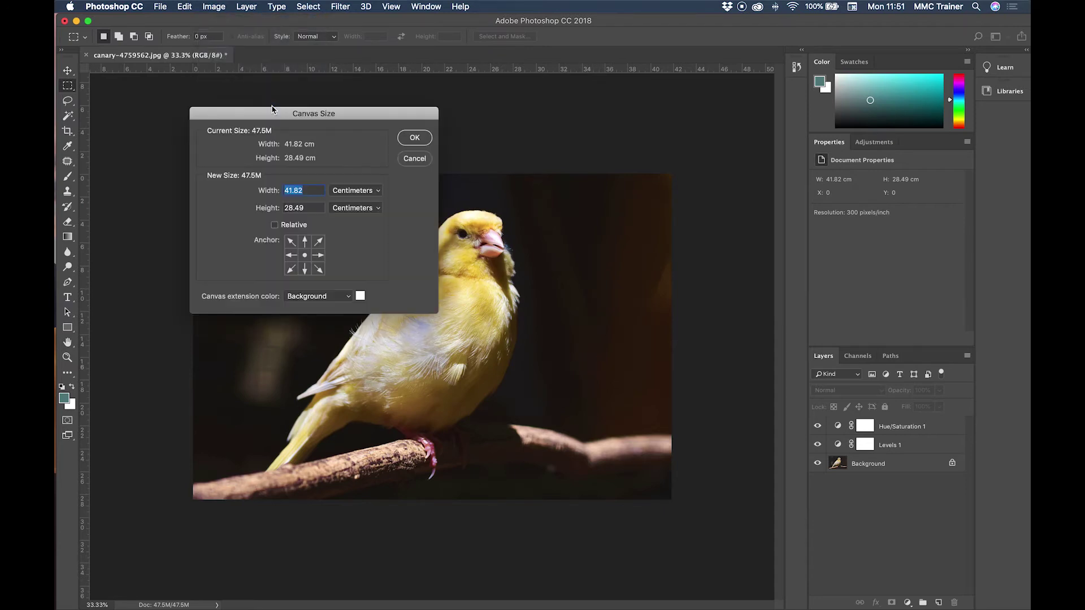
pyautogui.moveTo(278, 115); pyautogui.dragTo(412, 250)
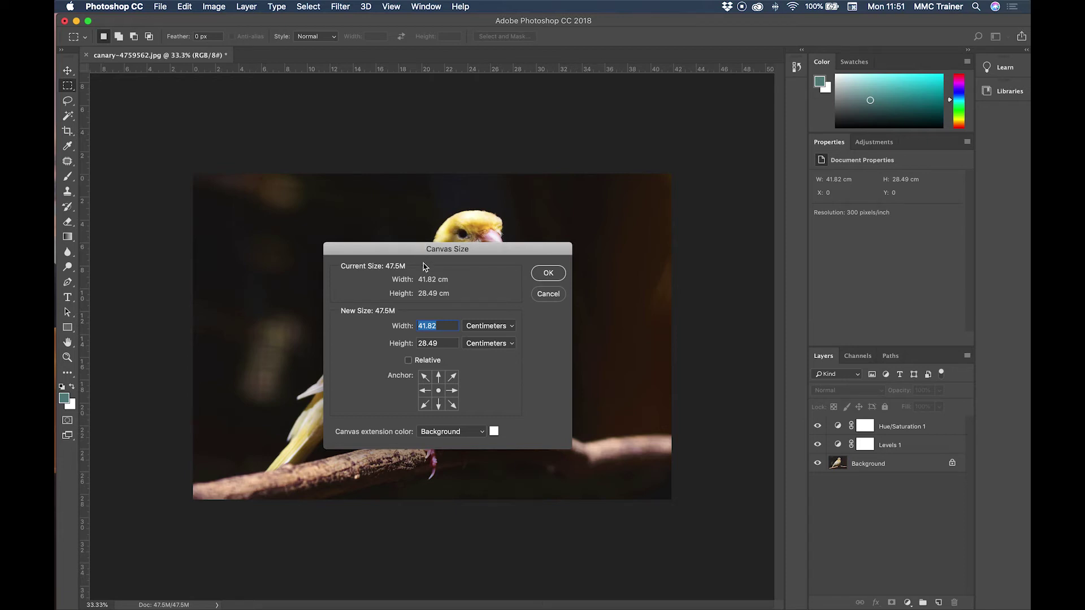
pyautogui.click(478, 328)
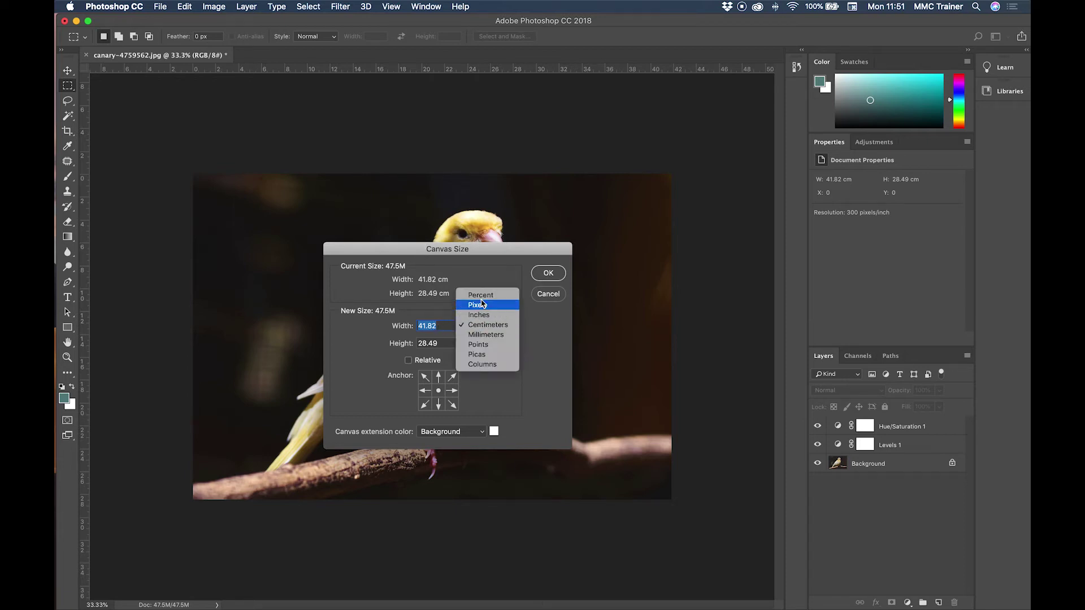
pyautogui.click(487, 382)
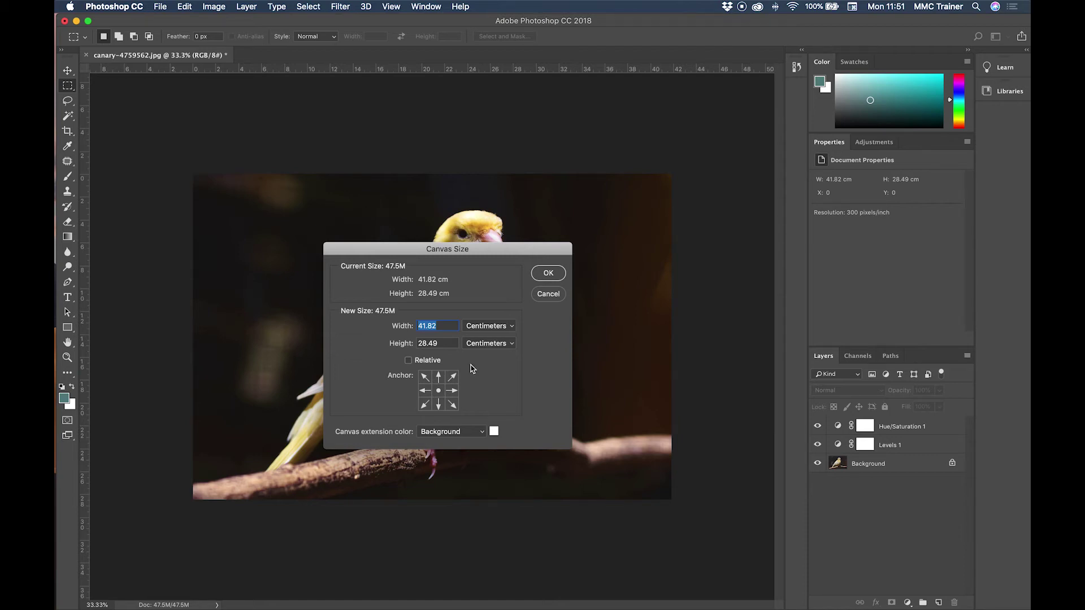
pyautogui.click(426, 327)
pyautogui.press('BackSpace')
pyautogui.write('3')
# Set the new canvas height to 30.49 cm.
pyautogui.doubleClick(428, 344)
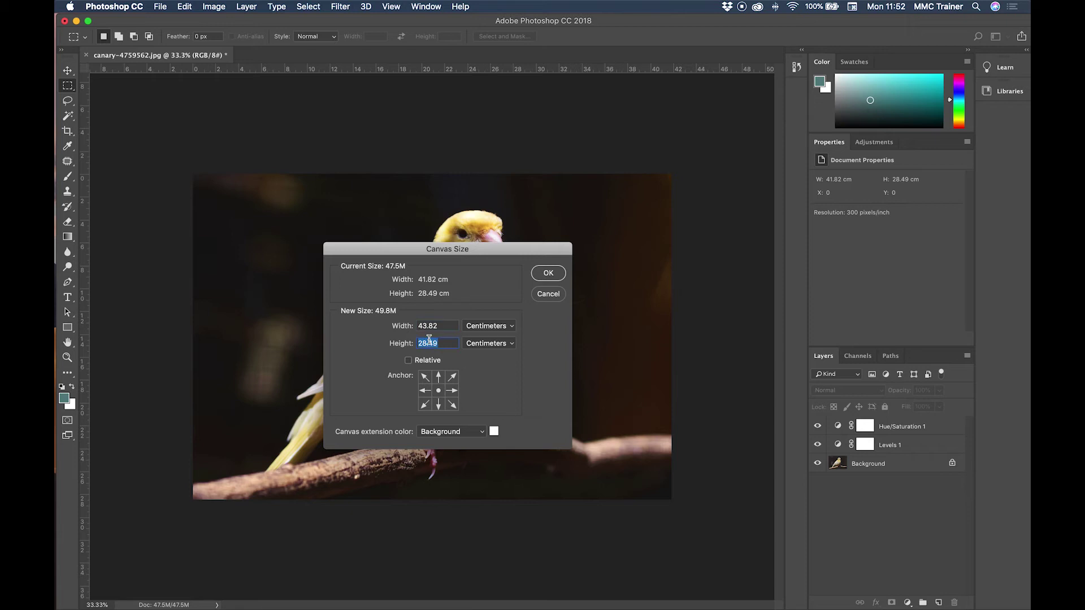
pyautogui.click(426, 343)
pyautogui.press('BackSpace')
pyautogui.press('BackSpace')
pyautogui.write('30')
pyautogui.click(472, 432)
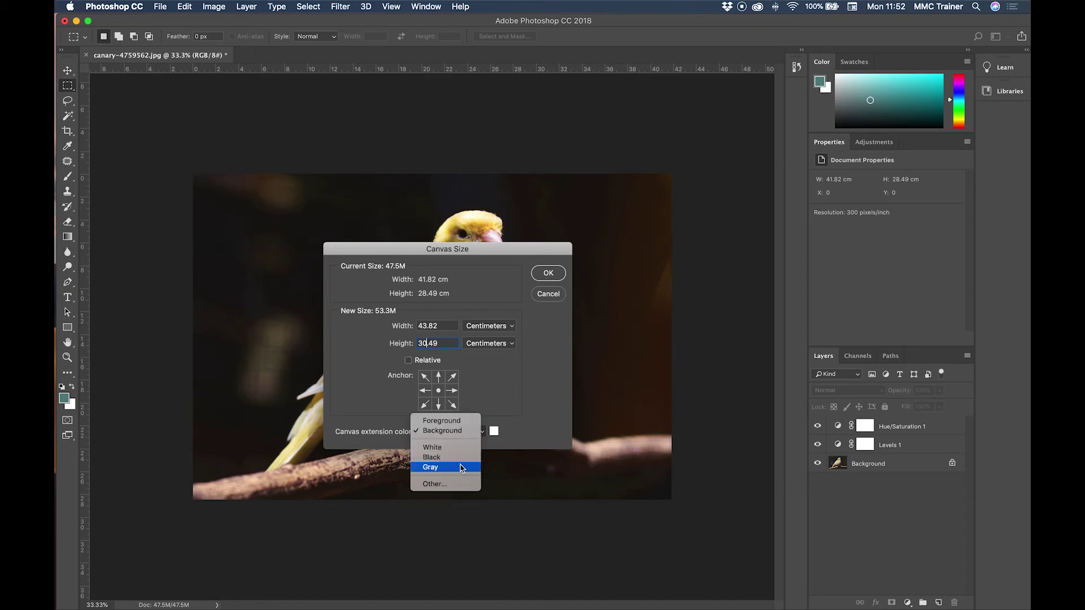
pyautogui.click(461, 486)
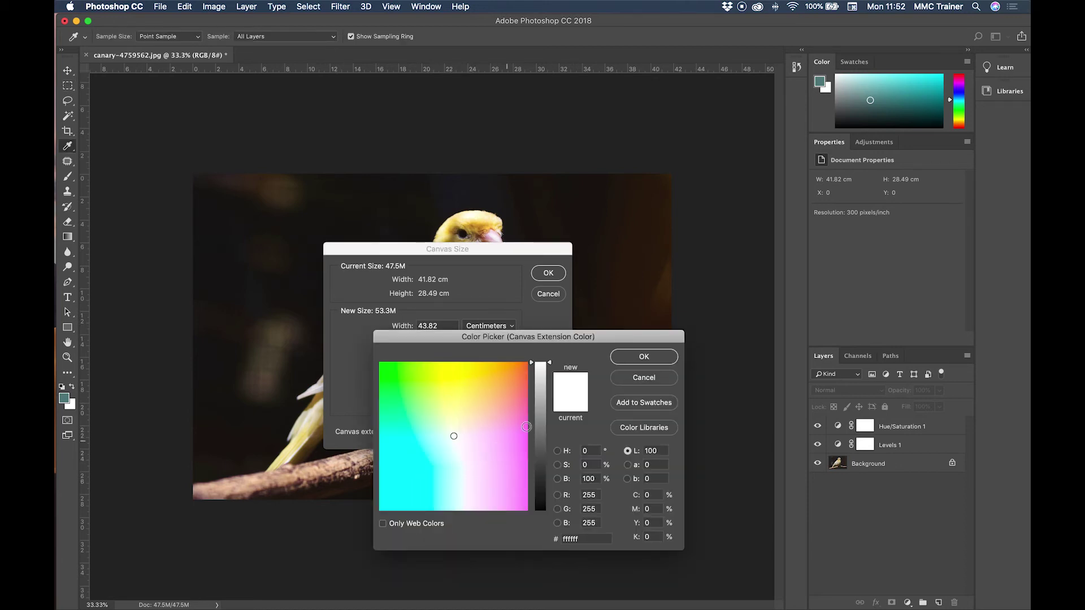
pyautogui.click(637, 378)
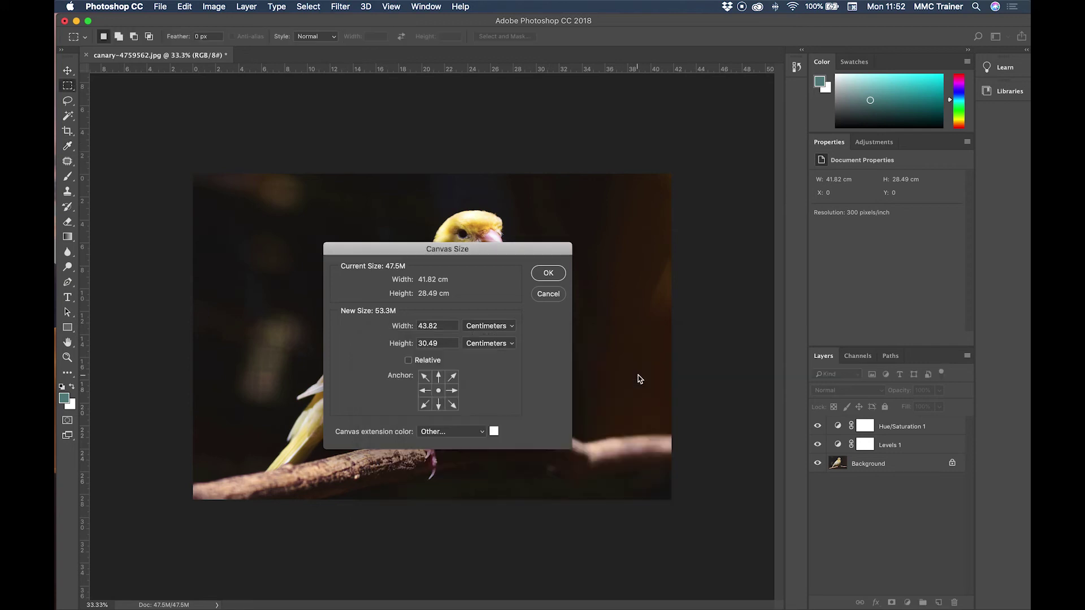
# Choose White as the canvas extension color and apply the new canvas size around the centered photo.
pyautogui.click(464, 431)
pyautogui.click(445, 394)
pyautogui.click(549, 274)
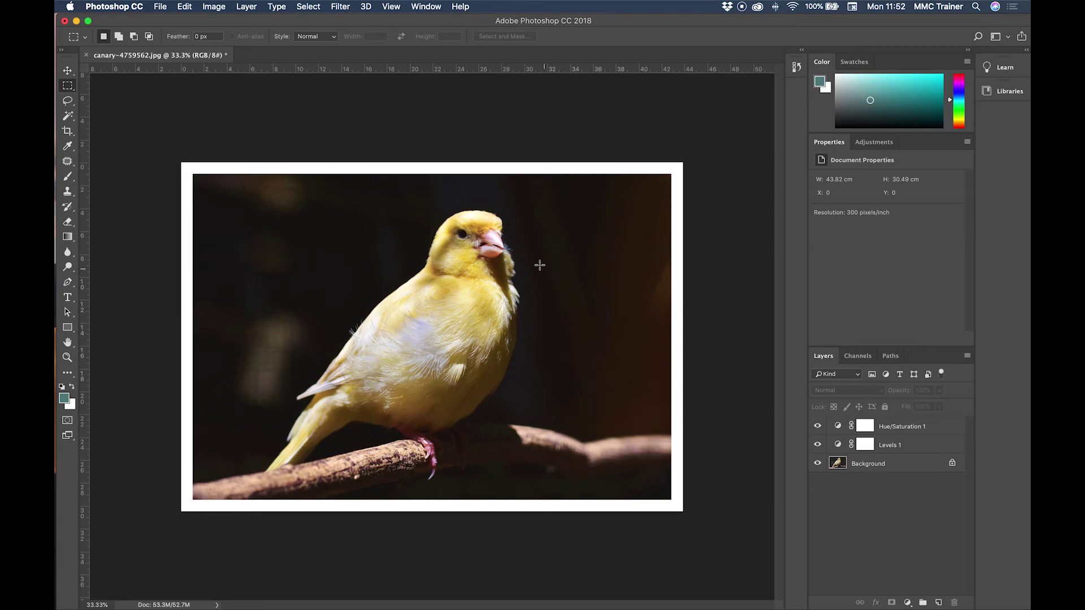
# Extend the canvas height to 35.49 cm with the anchor at top center, so the white space is added below the photo.
pyautogui.click(220, 9)
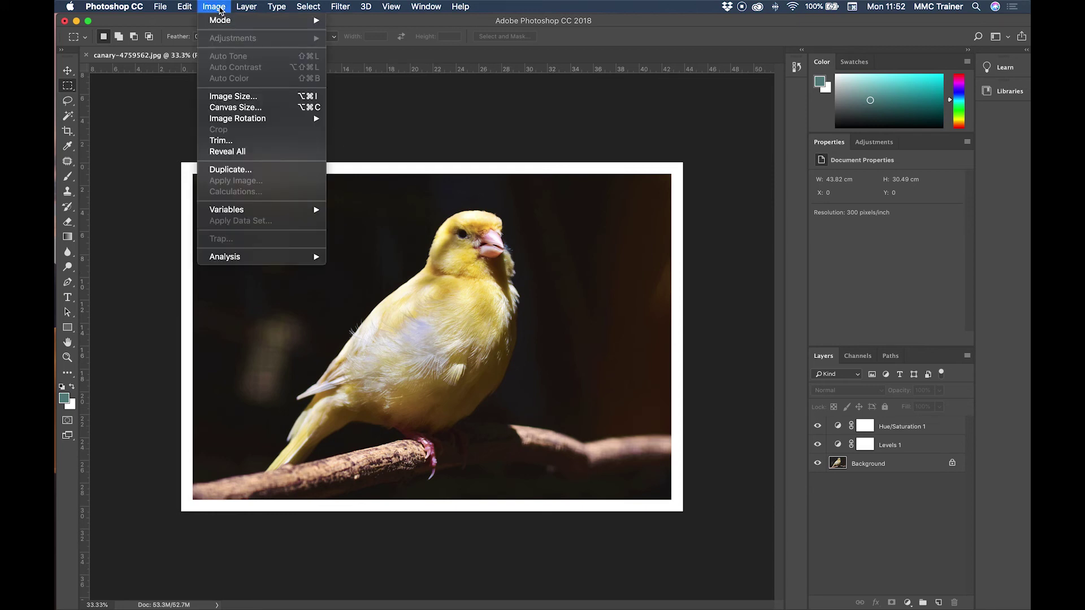
pyautogui.click(237, 108)
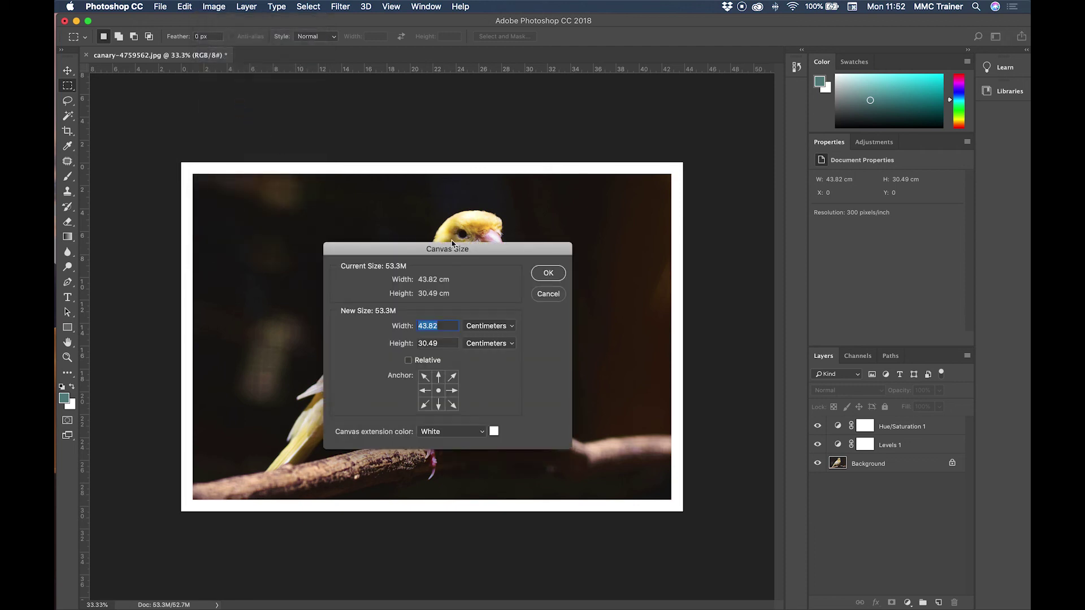
pyautogui.moveTo(467, 250); pyautogui.dragTo(474, 233)
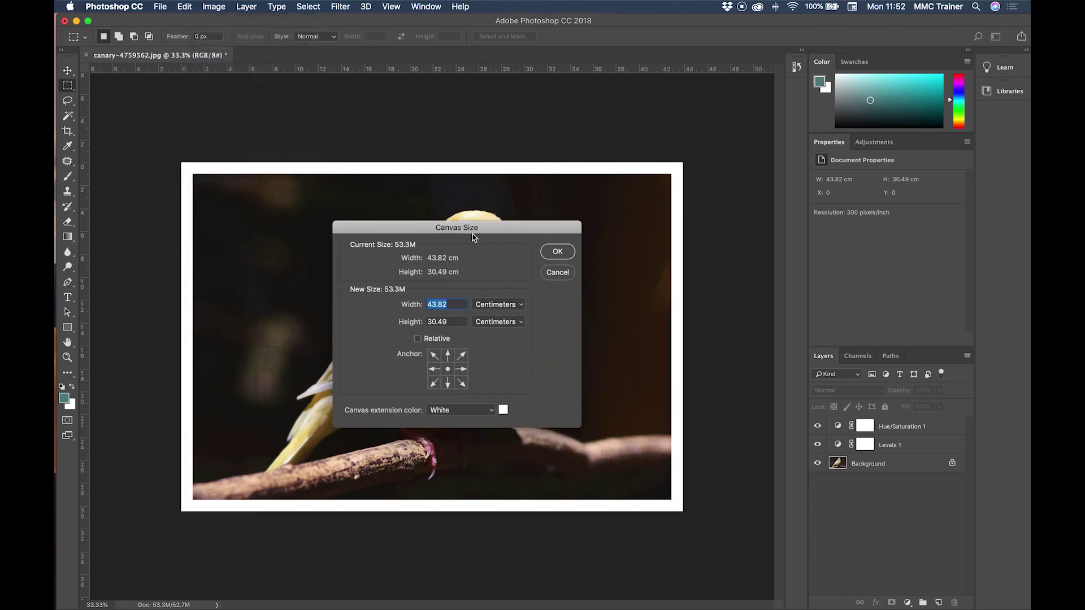
pyautogui.click(436, 322)
pyautogui.press('BackSpace')
pyautogui.write('5')
pyautogui.click(449, 357)
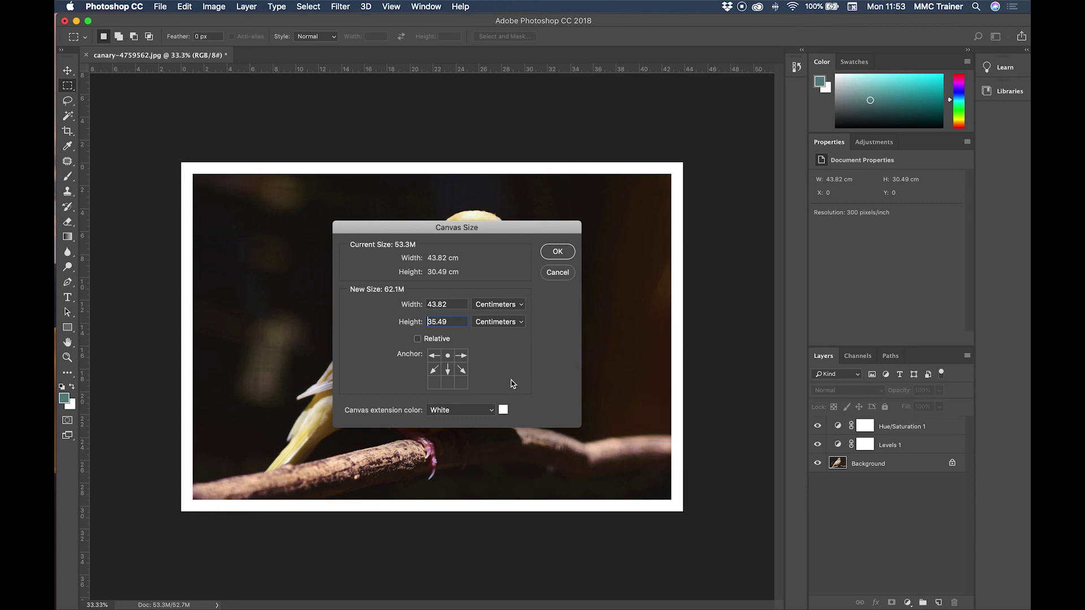
pyautogui.click(555, 254)
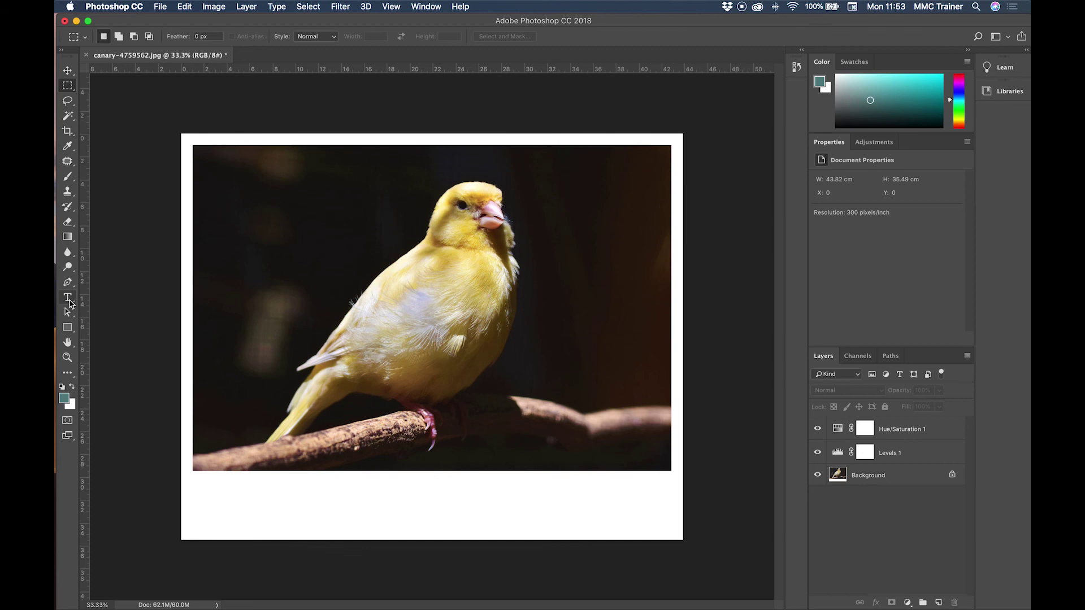
# Add the text "Caption Here..." in default black below the photo and center it in the white strip.
pyautogui.click(70, 301)
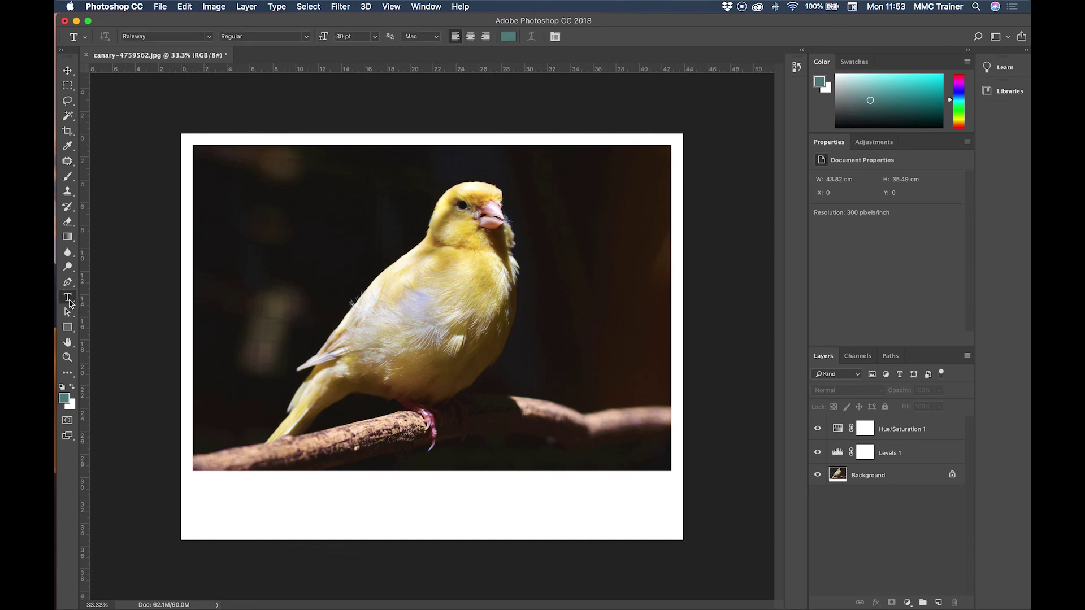
pyautogui.click(62, 387)
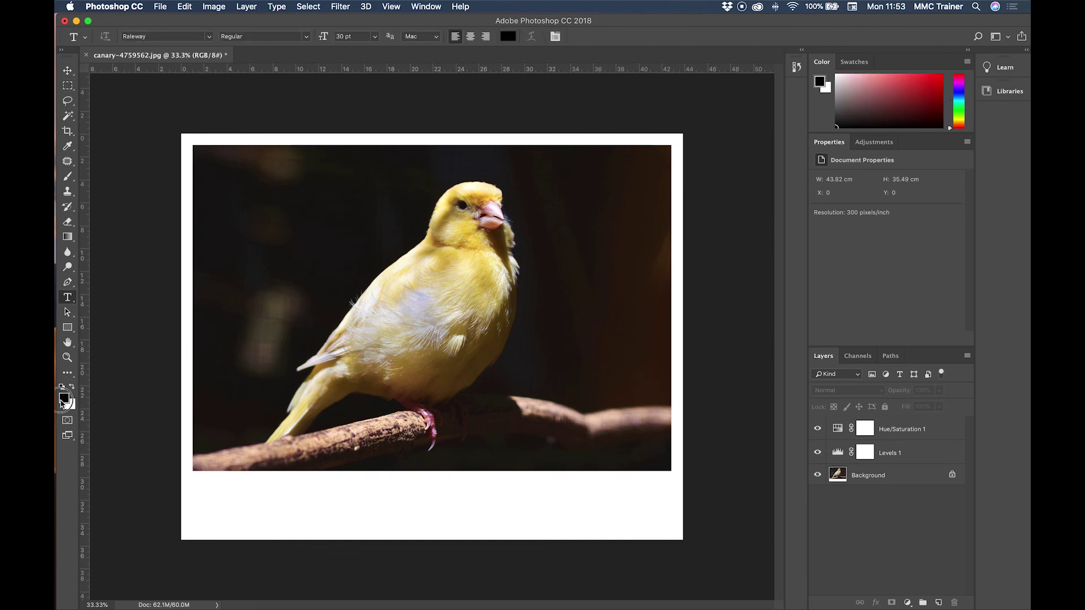
pyautogui.click(64, 399)
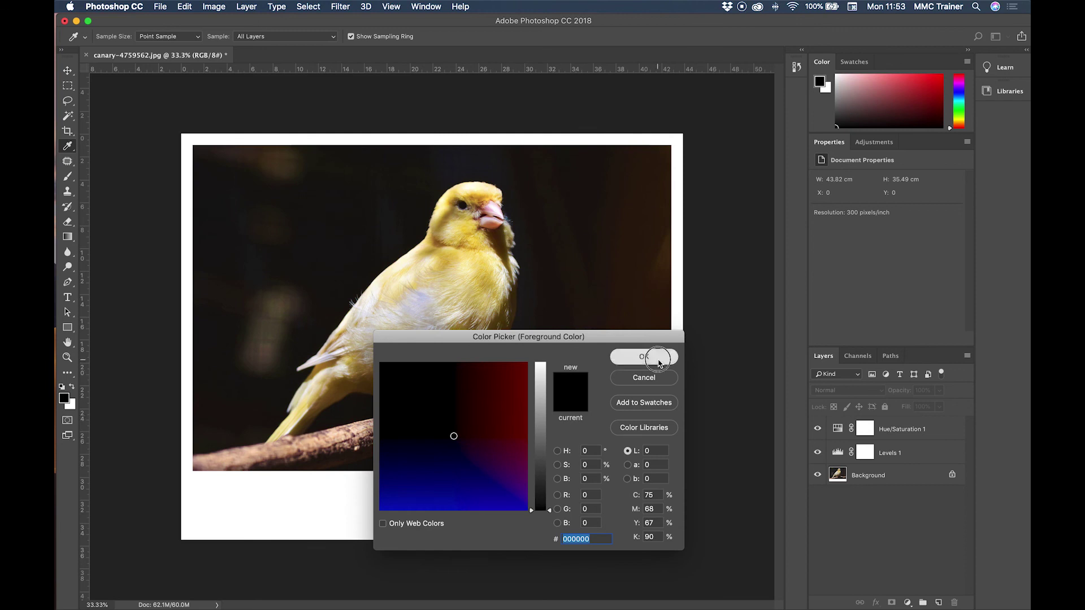
pyautogui.click(644, 357)
pyautogui.click(364, 508)
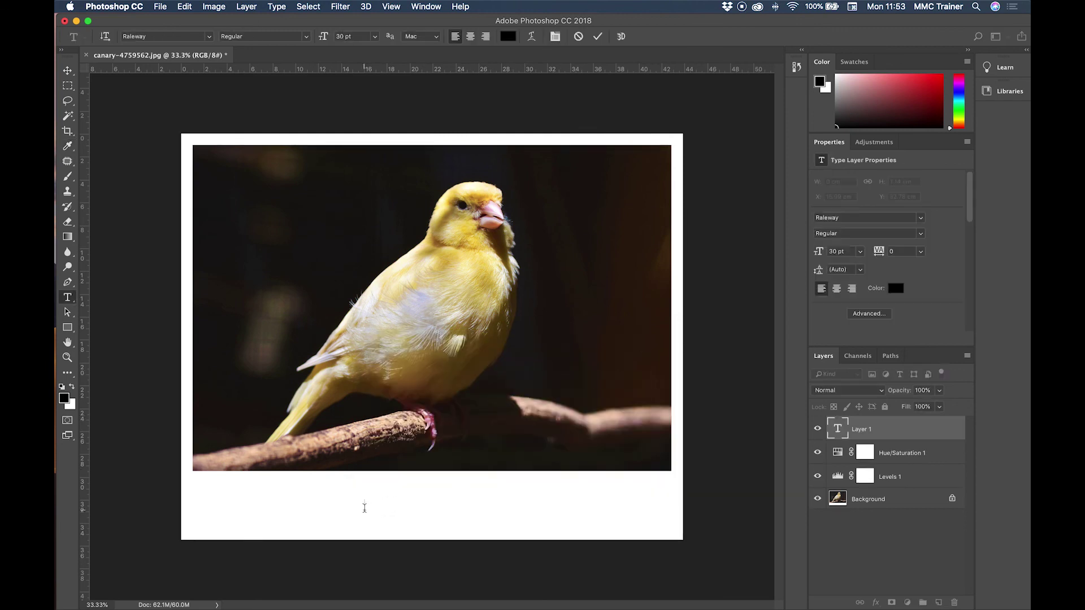
pyautogui.write('Caption Here...')
pyautogui.click(68, 71)
pyautogui.moveTo(405, 506); pyautogui.dragTo(432, 504)
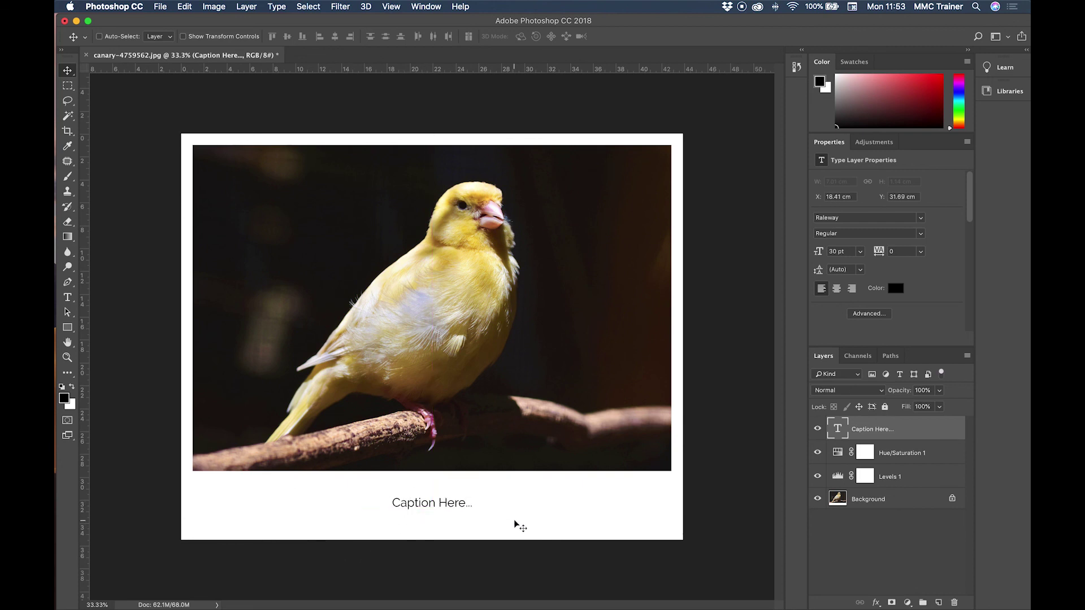